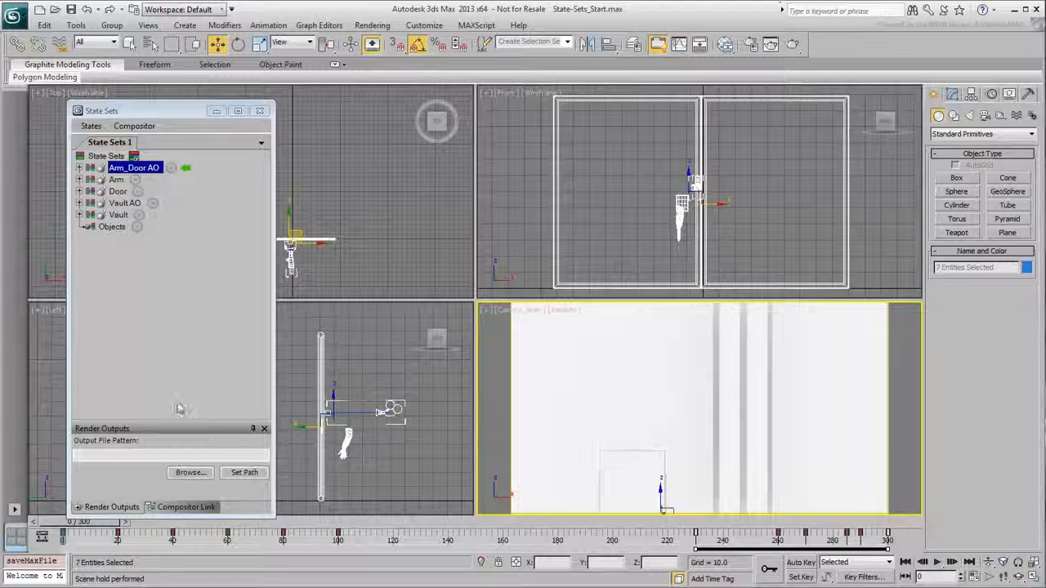
Close the Render Outputs panel in the State Sets window and reopen it
{"action": "left_click", "coordinate": [110, 507]}
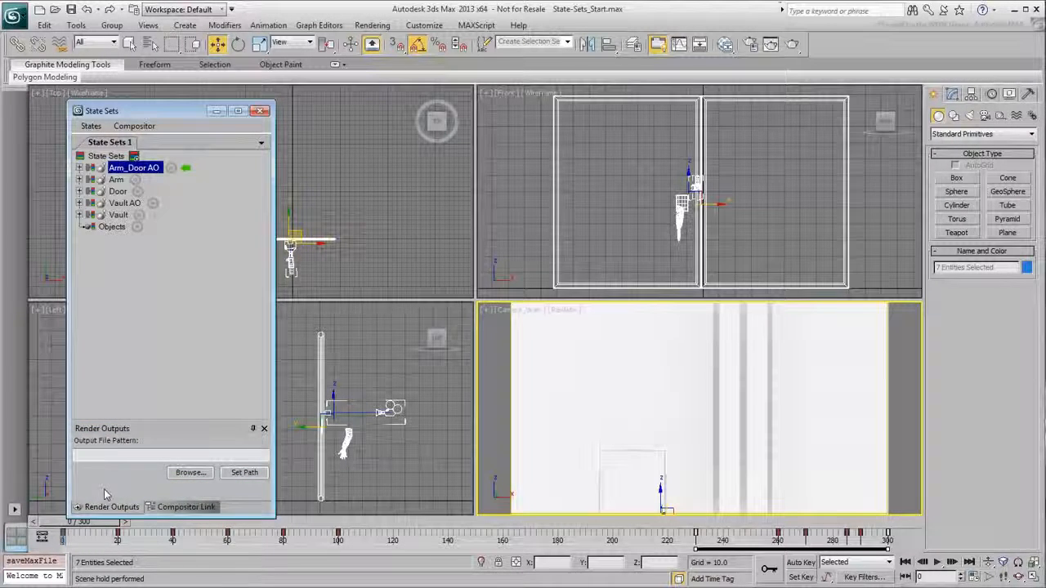
{"action": "left_click", "coordinate": [264, 429]}
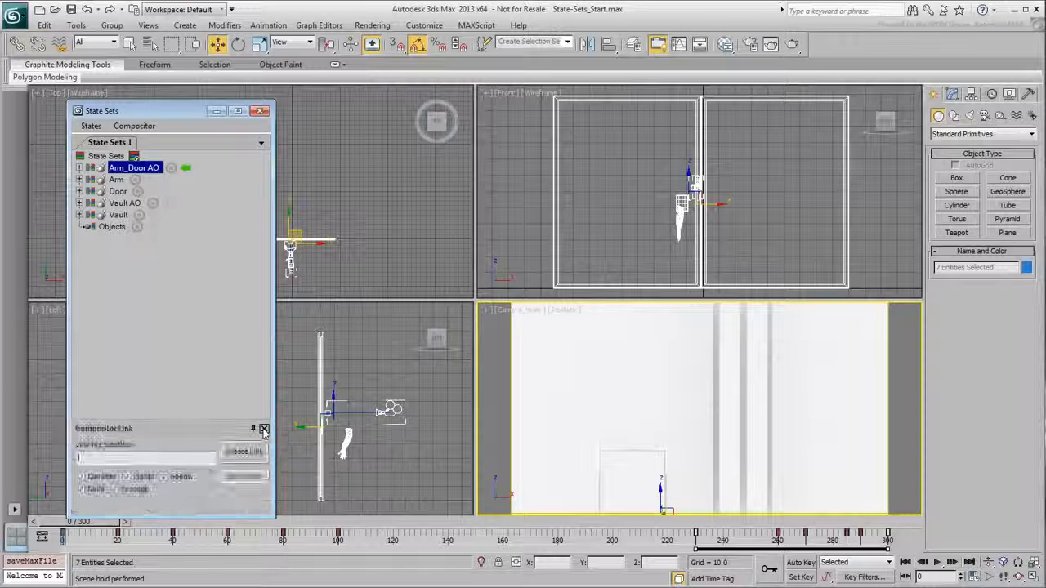
{"action": "left_click", "coordinate": [91, 126]}
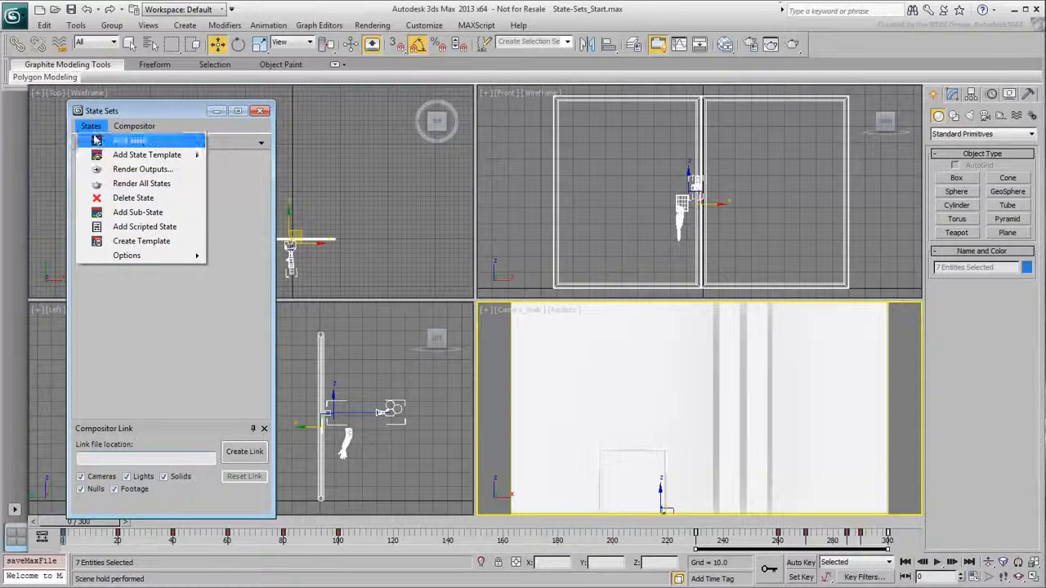
{"action": "left_click", "coordinate": [145, 168]}
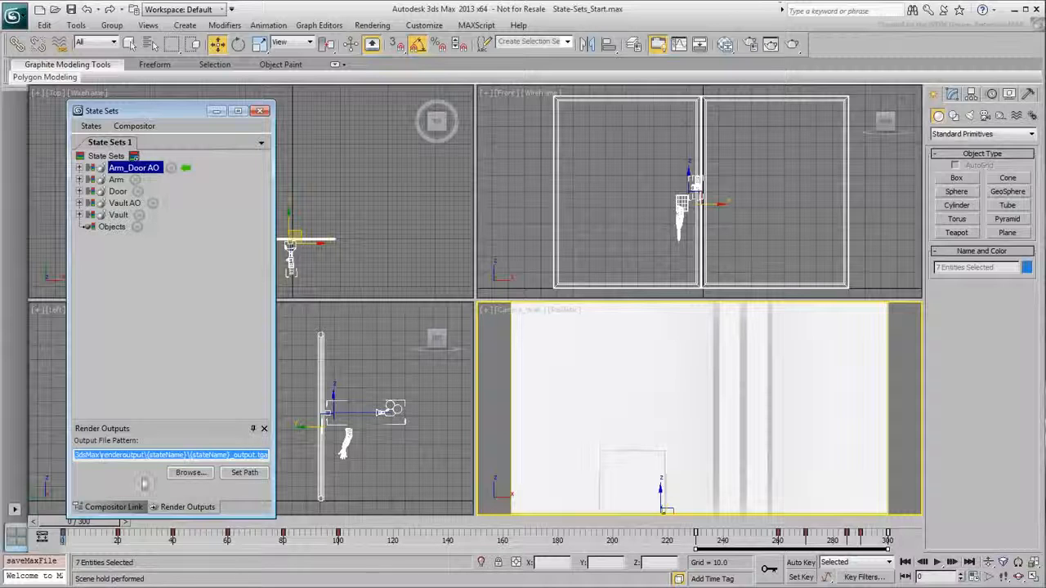
Set the render output path to the Renders folder on ProDrive_500 (F:)
{"action": "left_click", "coordinate": [183, 477]}
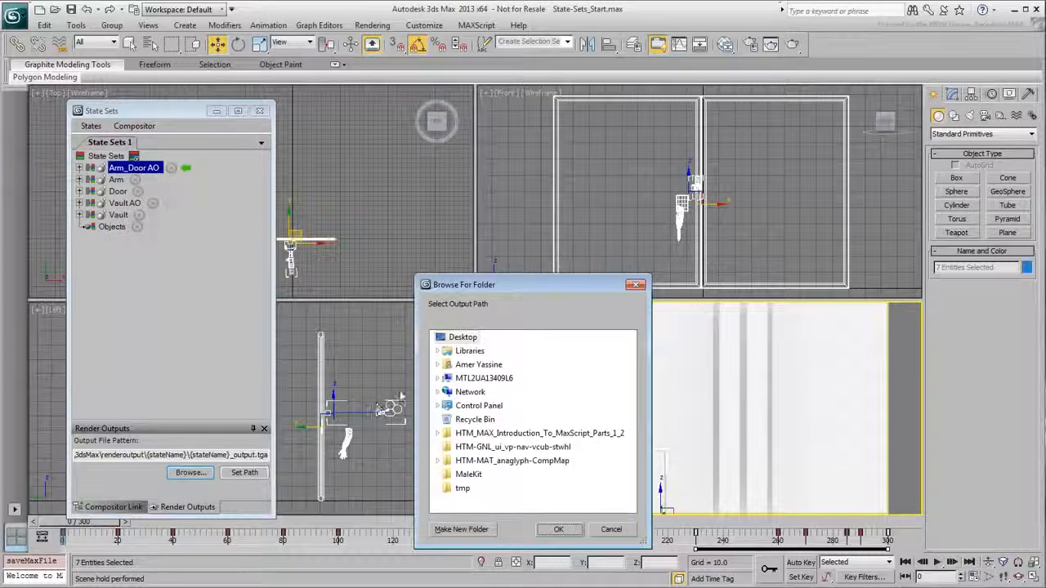
{"action": "left_click", "coordinate": [438, 378]}
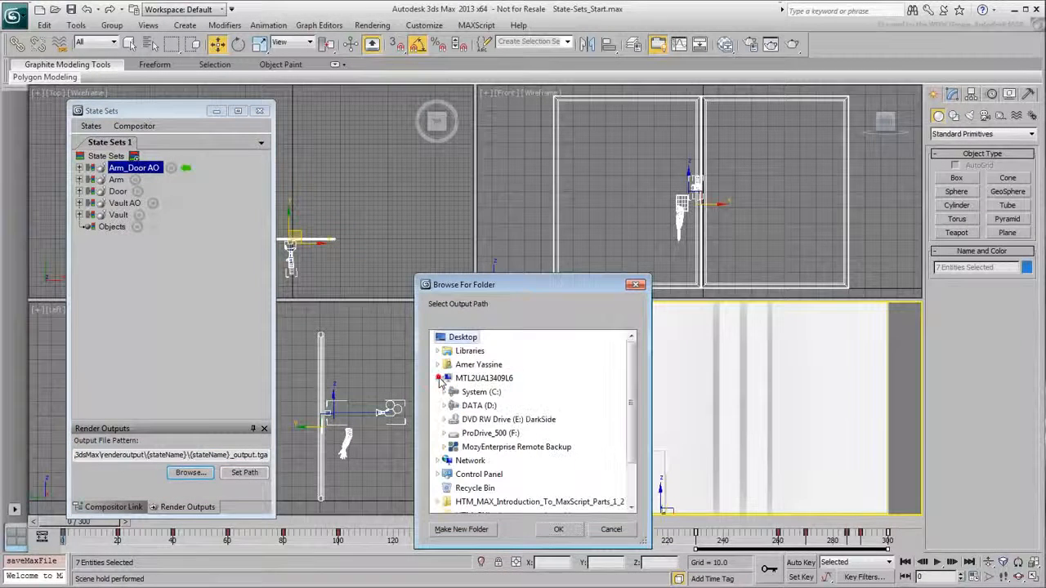
{"action": "left_click", "coordinate": [483, 433]}
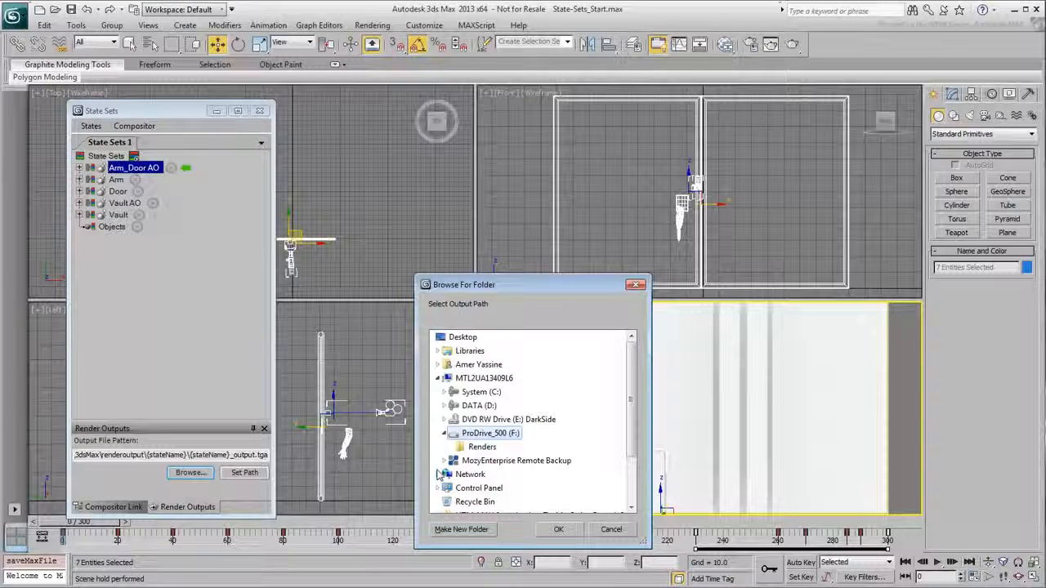
{"action": "left_click", "coordinate": [482, 447]}
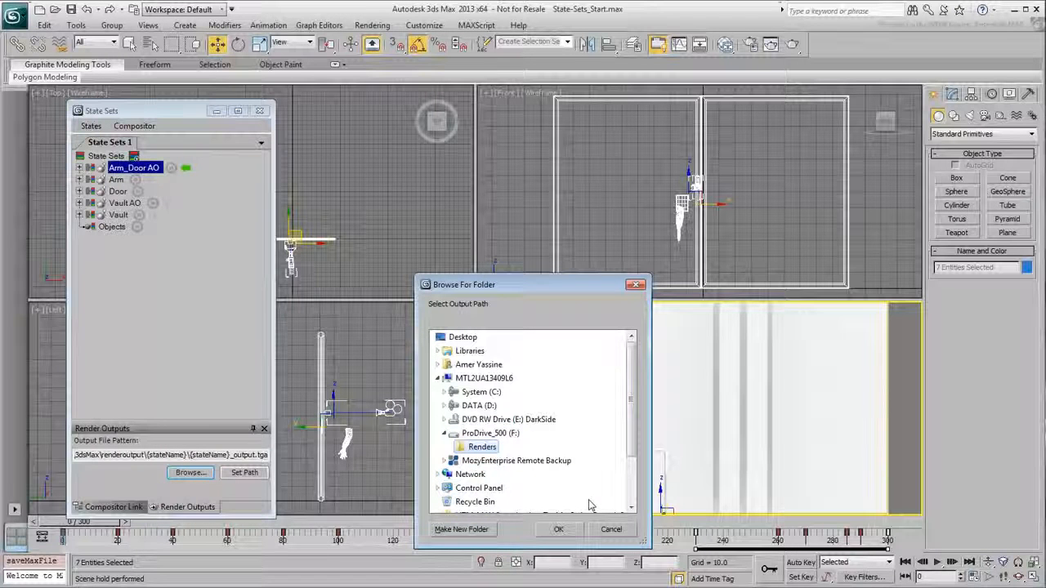
{"action": "left_click", "coordinate": [556, 530]}
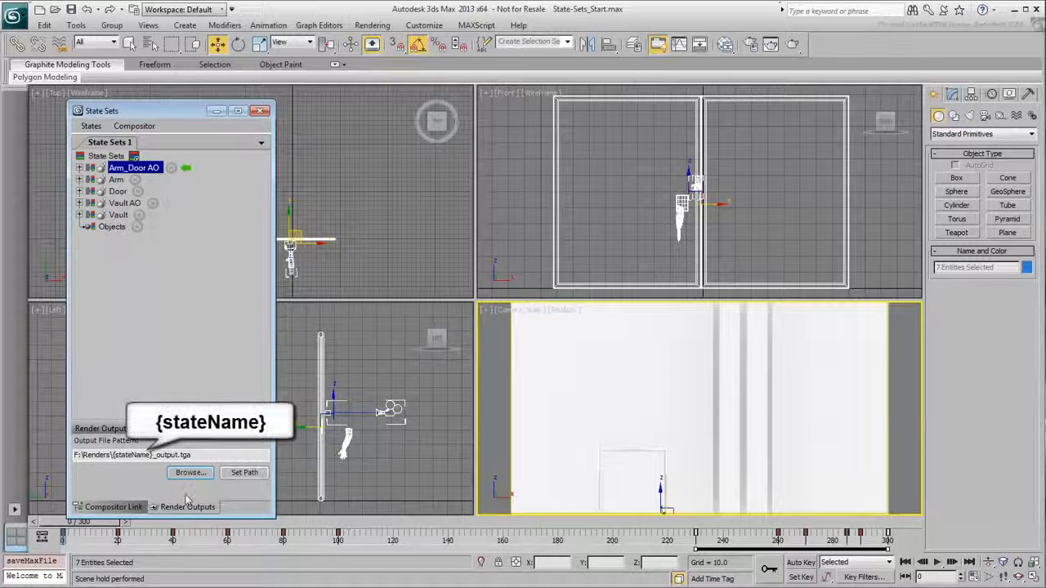
Edit the output file pattern to F:\Renders\{stateName}\{stateName}.tga, adding a per-state subfolder and removing the _output suffix
{"action": "left_click_drag", "start_coordinate": [116, 456], "coordinate": [135, 458]}
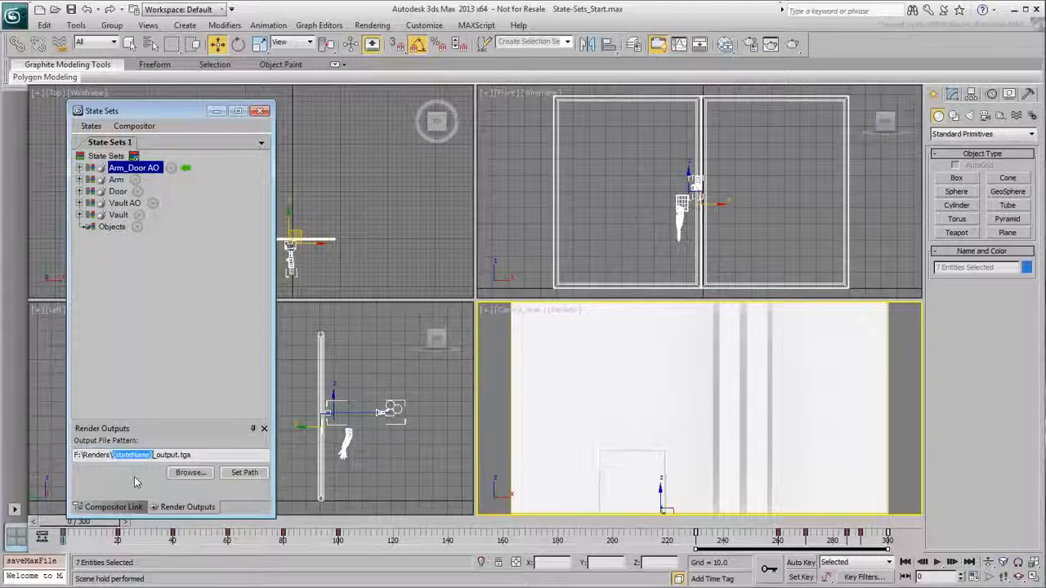
{"action": "left_click", "coordinate": [119, 460]}
{"action": "type", "text": "\\[stateName]"}
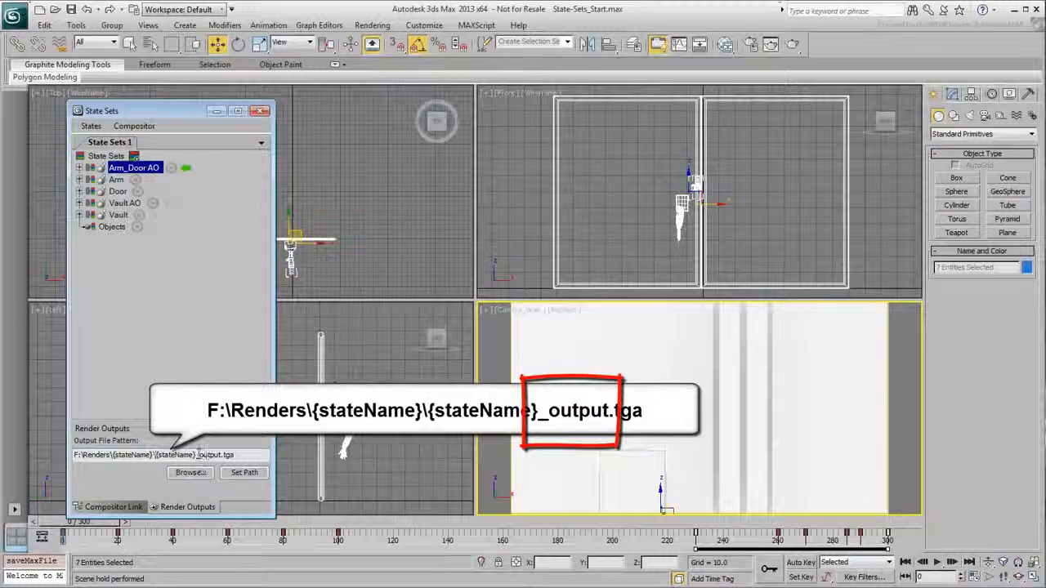
{"action": "left_click_drag", "start_coordinate": [197, 456], "coordinate": [218, 456]}
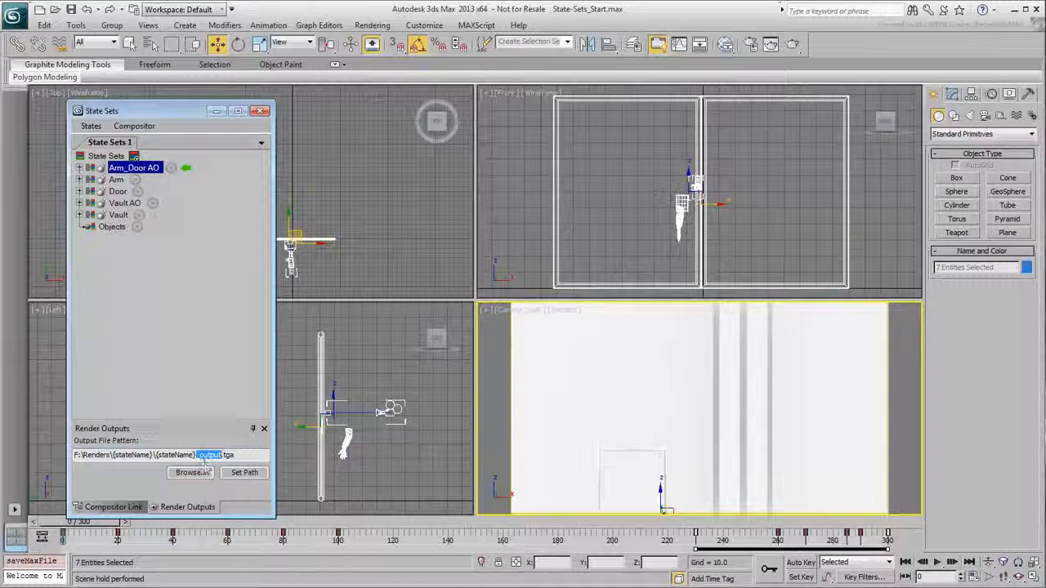
{"action": "key", "text": "Delete"}
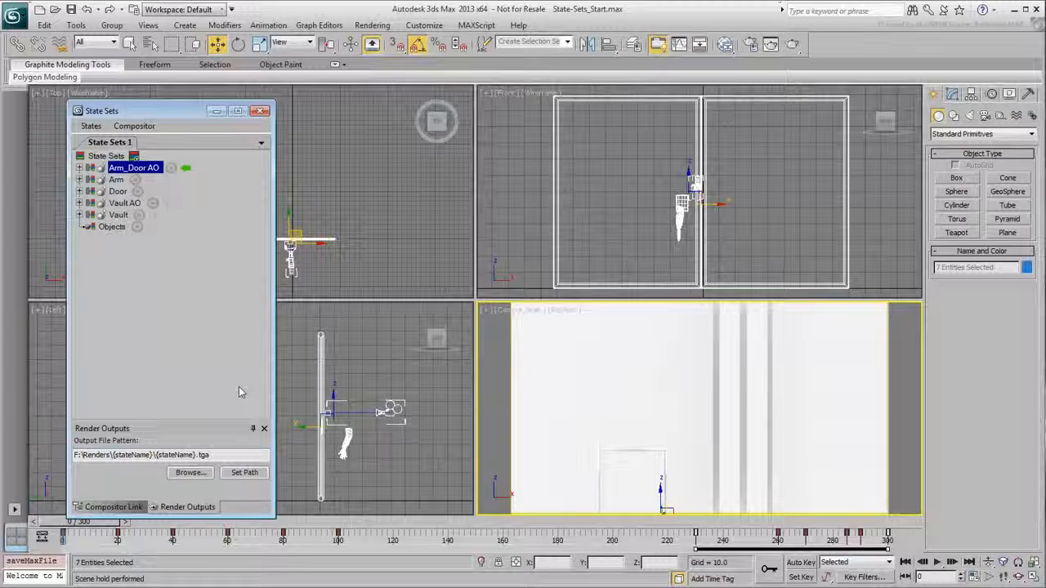
Save the rendered frame as tmp.tga on the F: drive with 32 bits per pixel, and close the frame window
{"action": "left_click", "coordinate": [771, 44]}
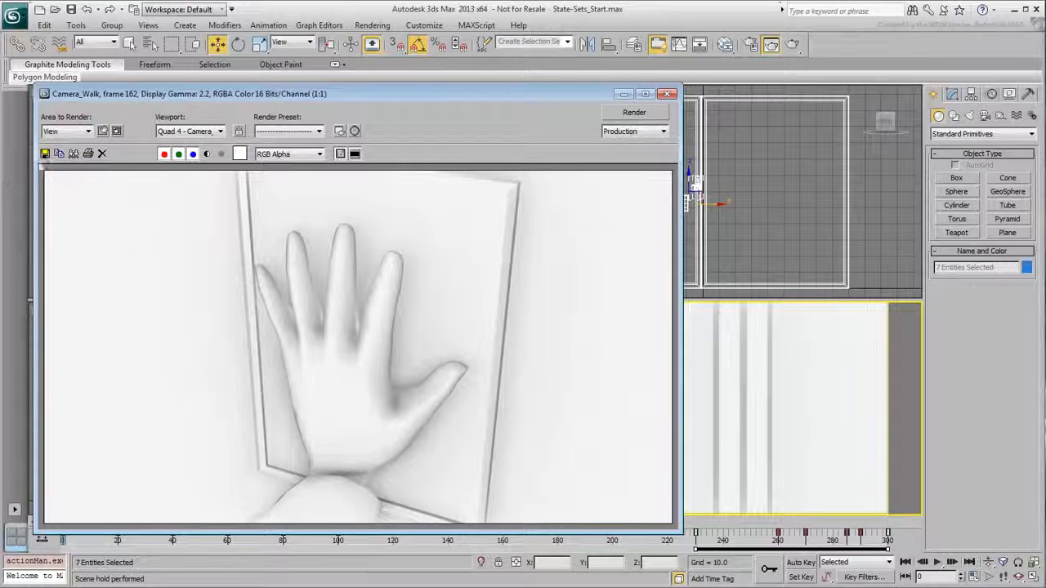
{"action": "left_click", "coordinate": [45, 153]}
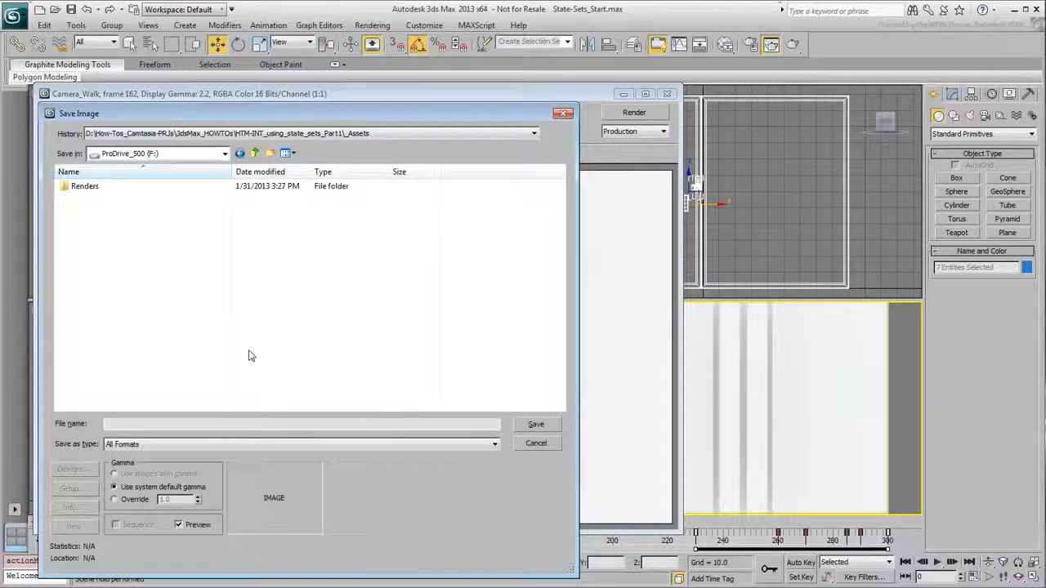
{"action": "left_click", "coordinate": [124, 426]}
{"action": "type", "text": "tmp.tg"}
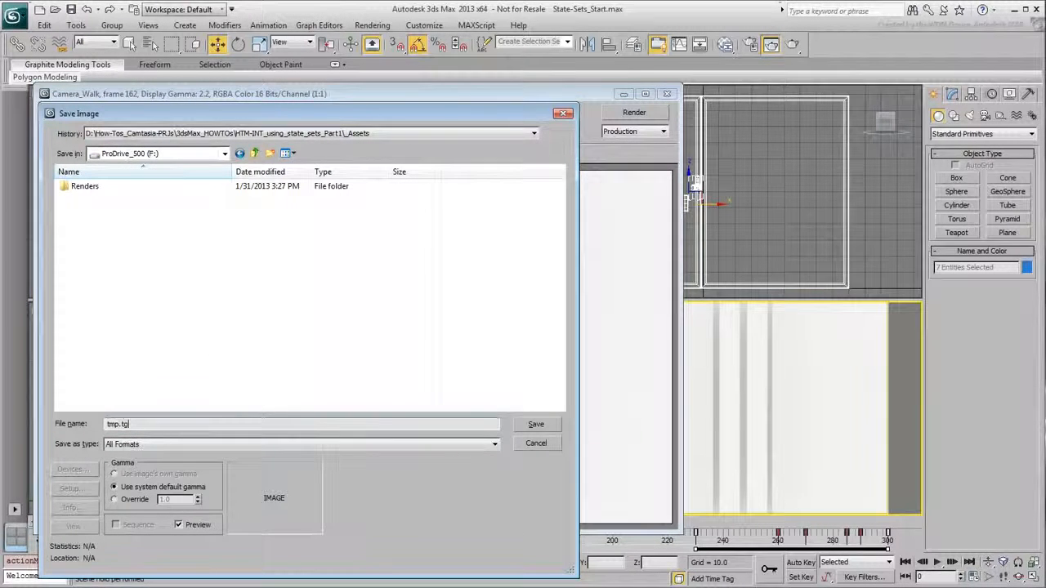
{"action": "type", "text": "a"}
{"action": "key", "text": "Return"}
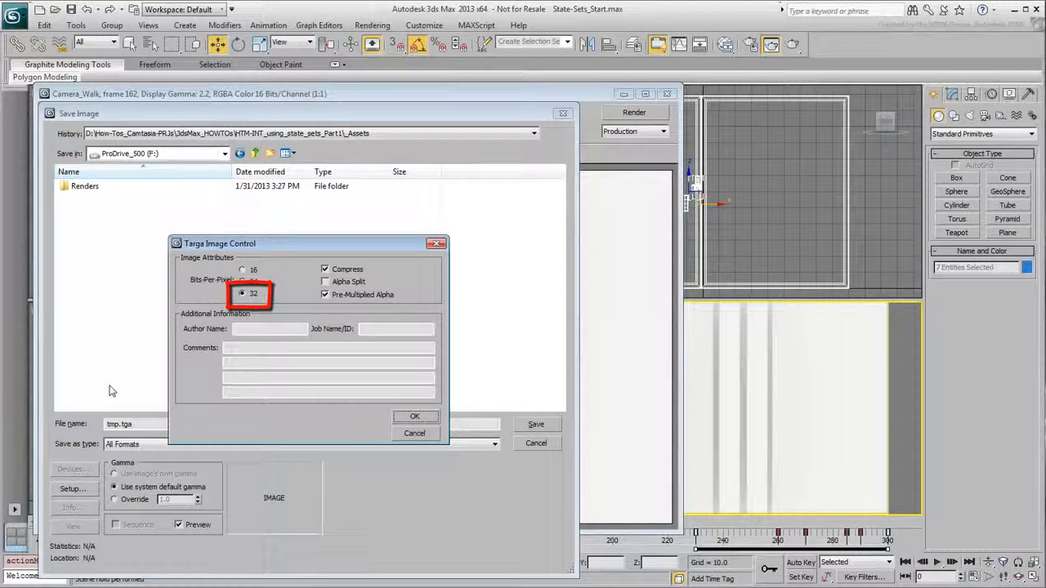
{"action": "left_click", "coordinate": [414, 416]}
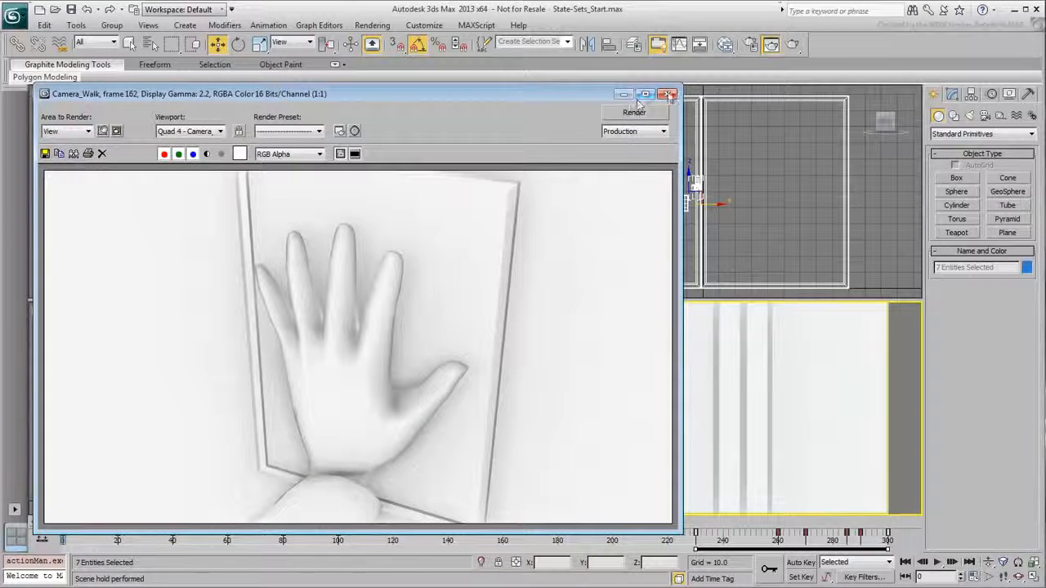
{"action": "left_click", "coordinate": [670, 93]}
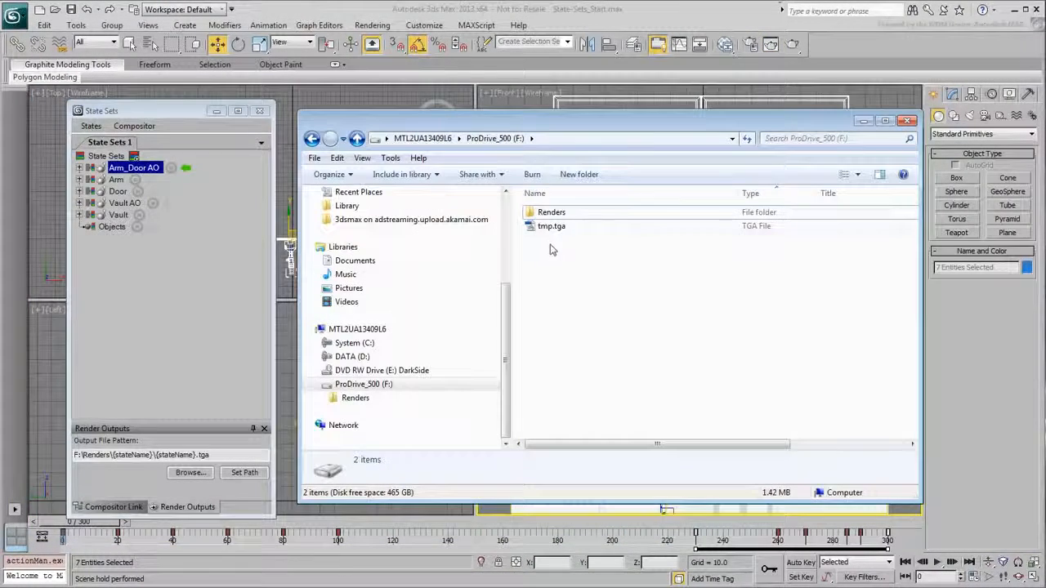
Delete the temporary tmp.tga file from the F: drive in the file explorer
{"action": "left_click", "coordinate": [551, 226]}
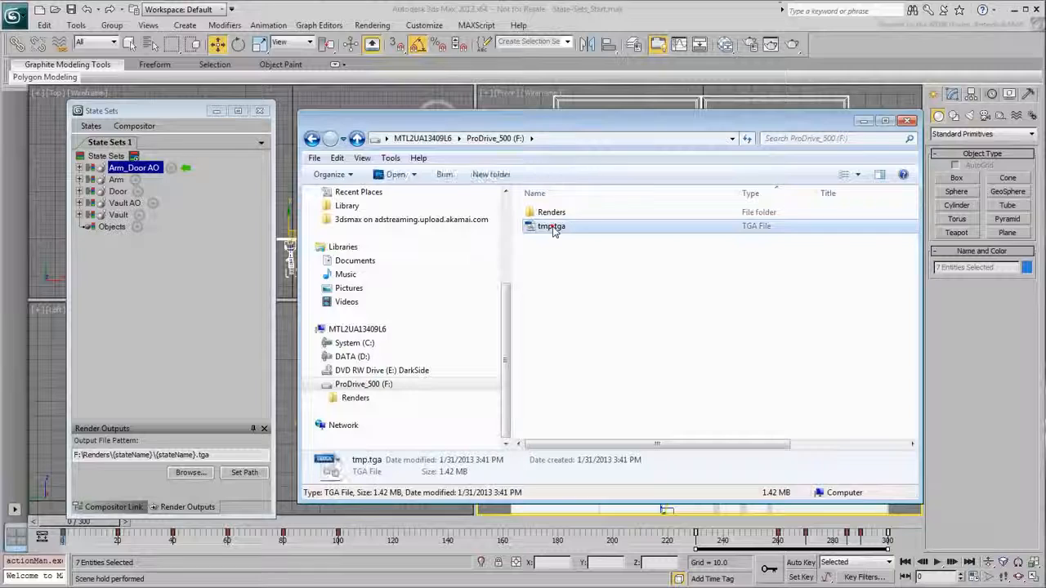
{"action": "key", "text": "Delete"}
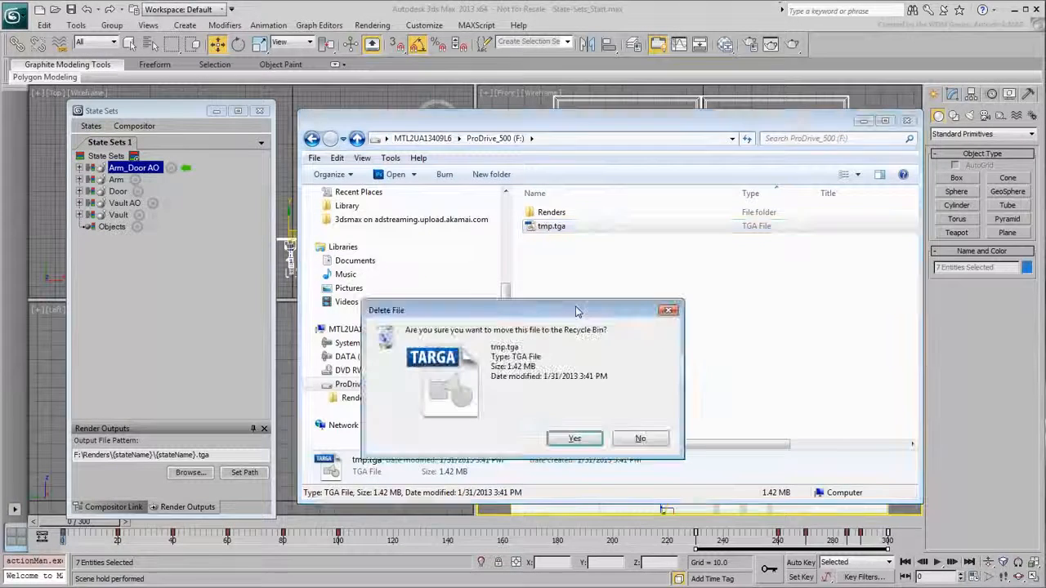
{"action": "left_click", "coordinate": [570, 438]}
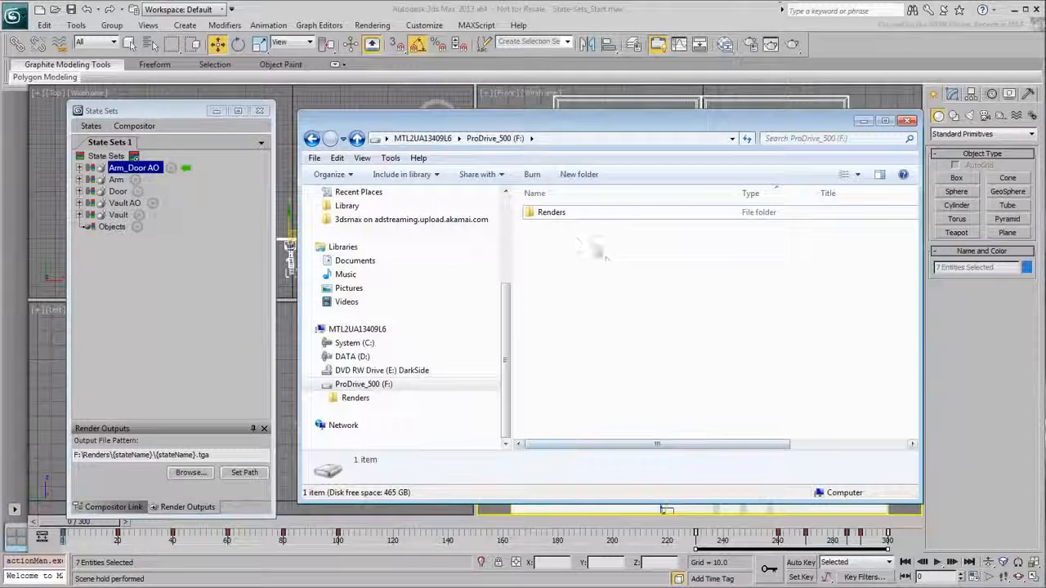
Open the Renders folder, apply the output path to the state sets, and close the folder window
{"action": "double_click", "coordinate": [544, 213]}
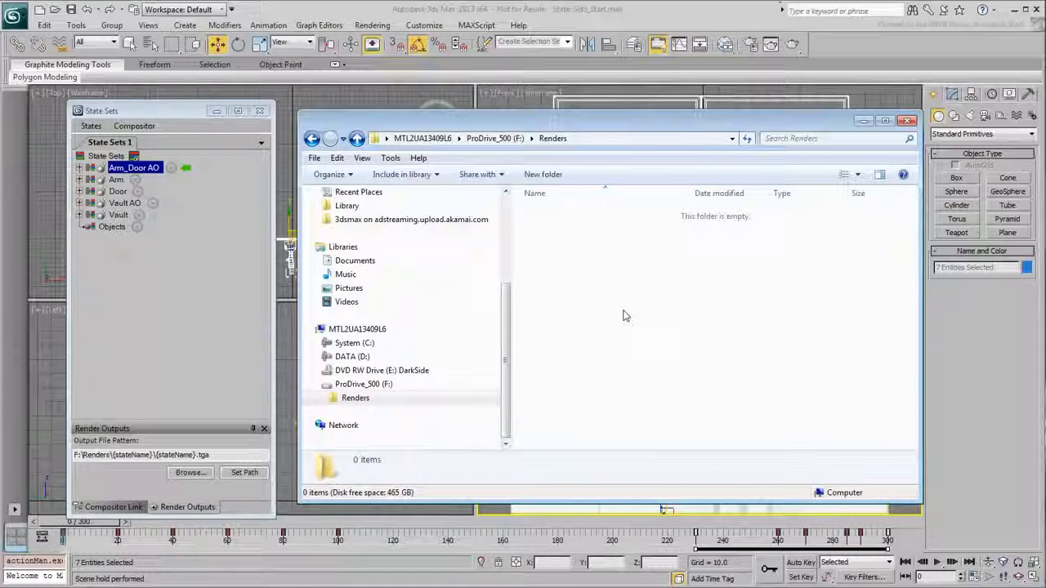
{"action": "left_click", "coordinate": [242, 474]}
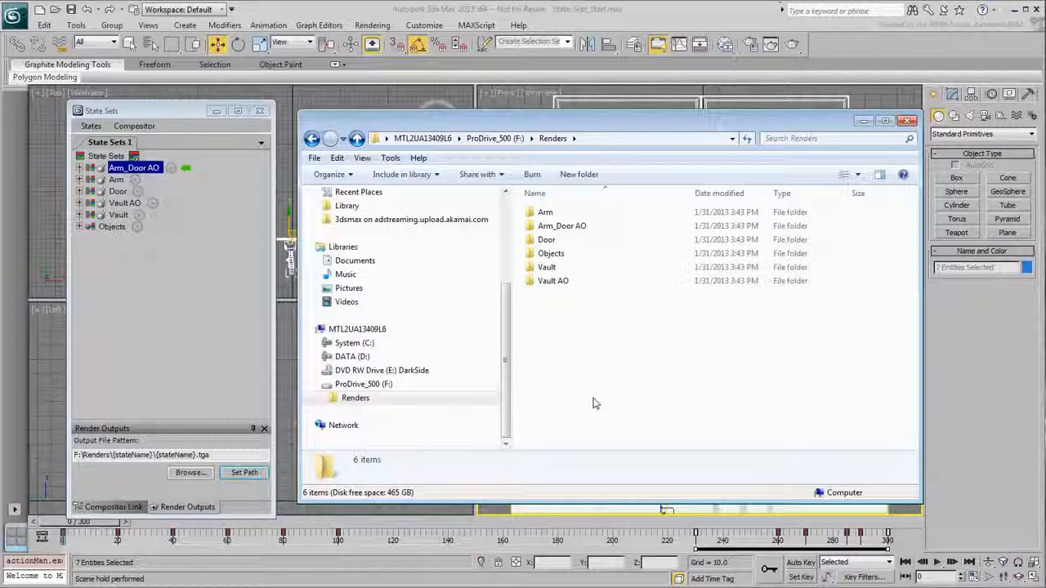
{"action": "left_click", "coordinate": [907, 122]}
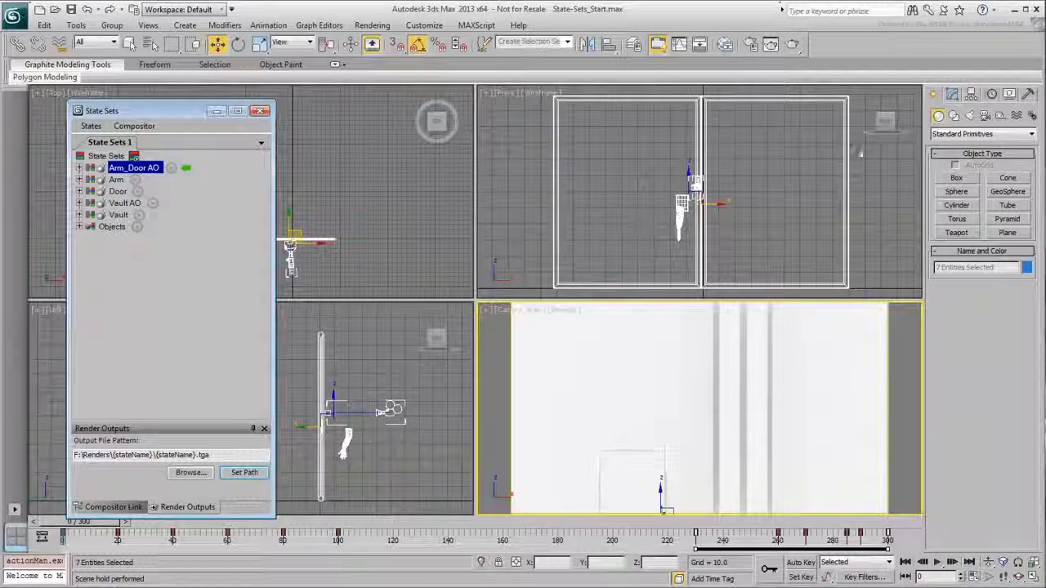
Save the scene and start rendering all states
{"action": "key", "text": "ctrl+s"}
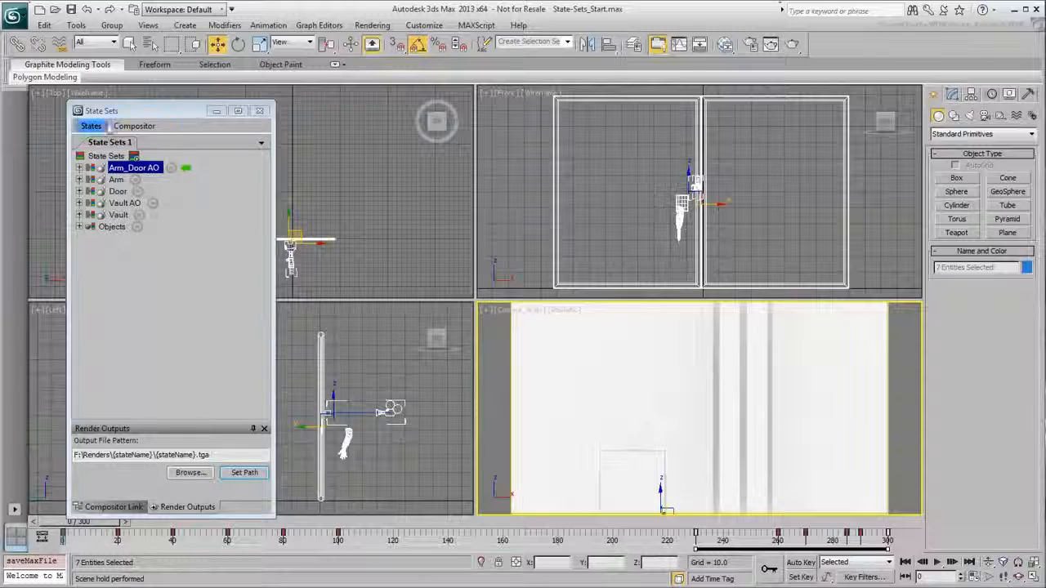
{"action": "left_click", "coordinate": [87, 126]}
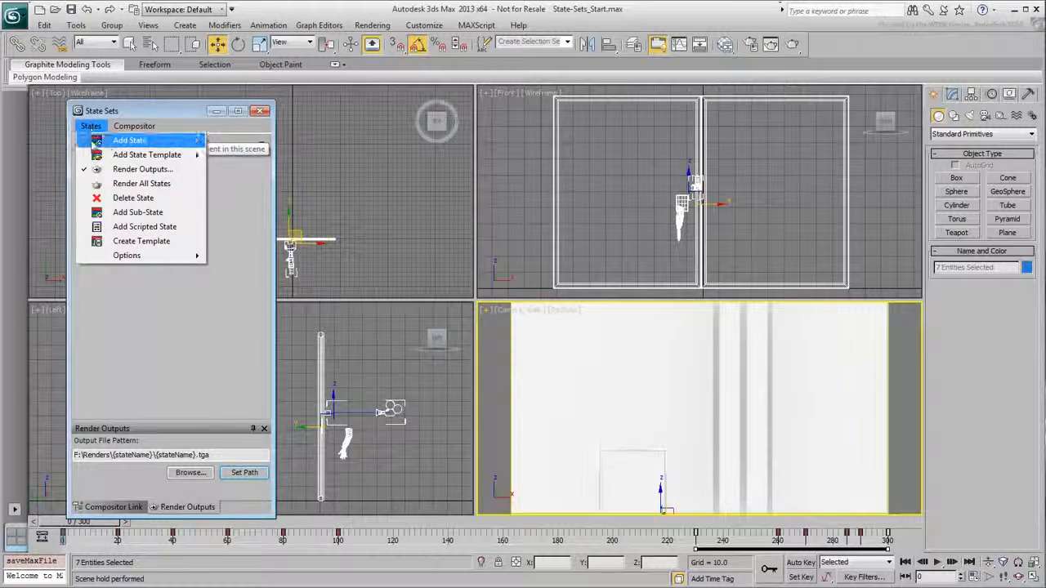
{"action": "left_click", "coordinate": [147, 185]}
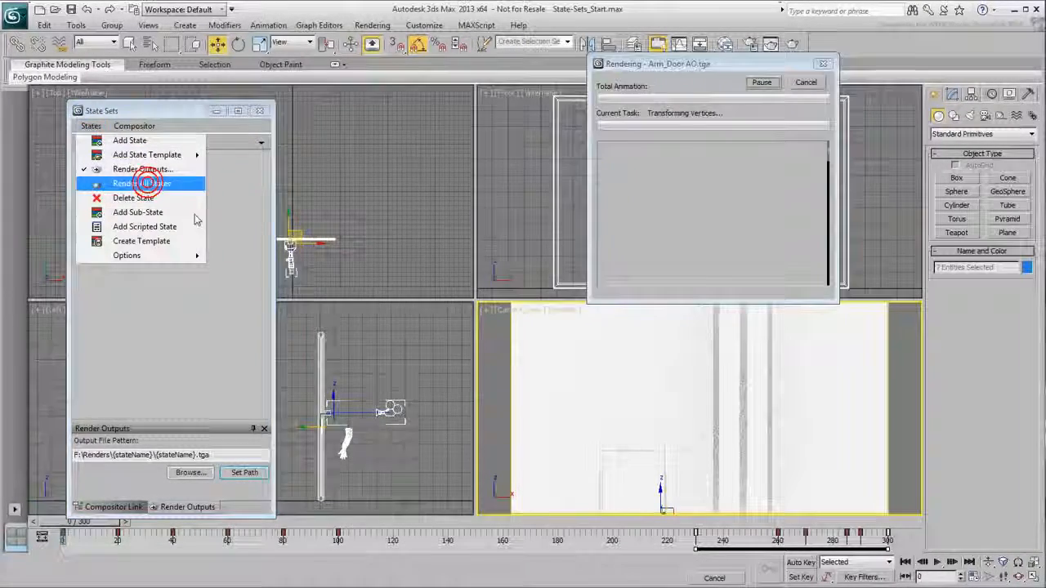